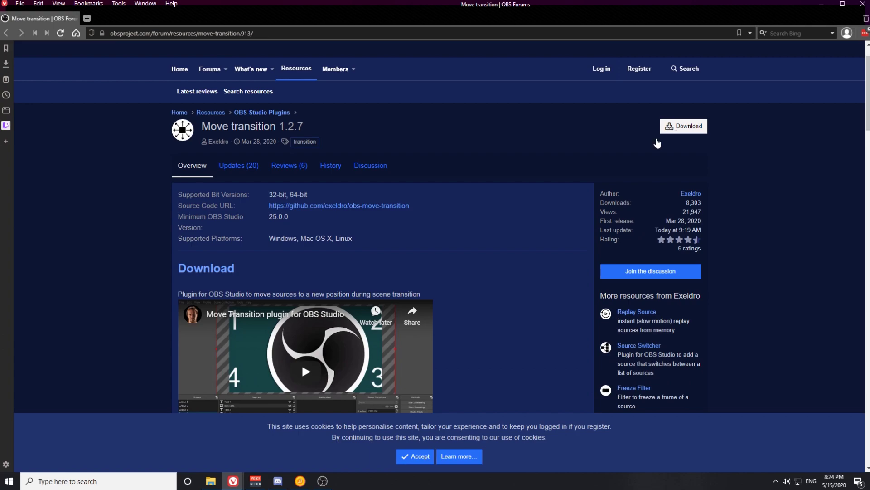
# Copy move-transition.dll and move-transition.pdb from the Downloads\obs-plugins\64bit folder.
pyautogui.moveTo(210, 481)
pyautogui.click(190, 446)
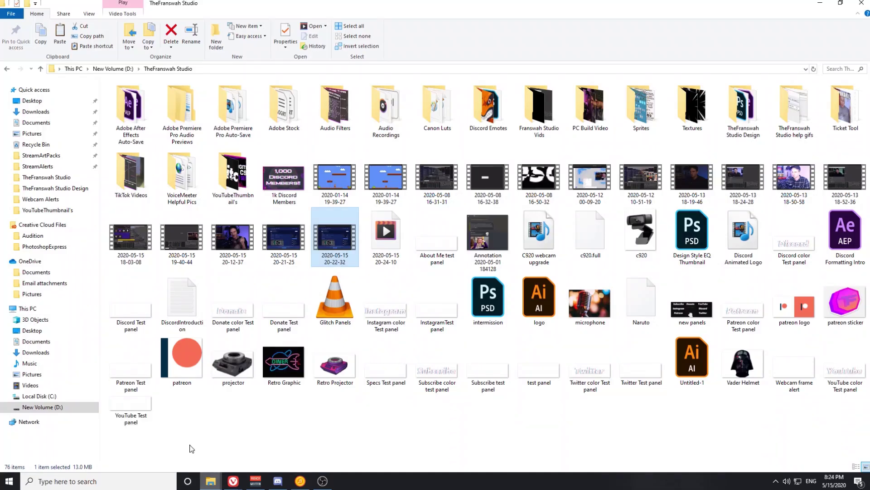
pyautogui.click(36, 111)
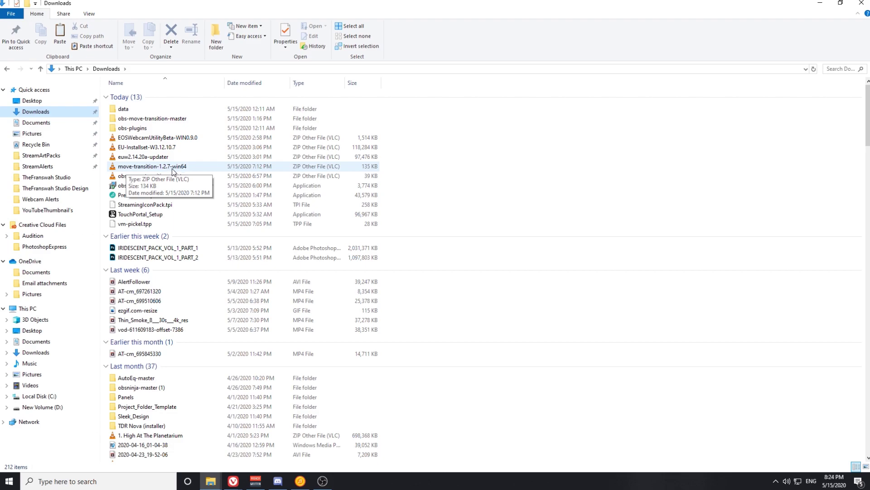
pyautogui.doubleClick(133, 129)
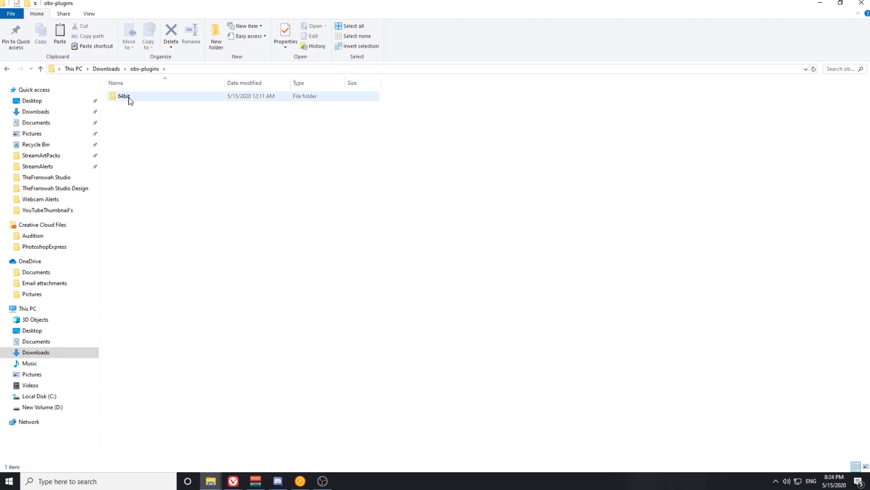
pyautogui.doubleClick(130, 97)
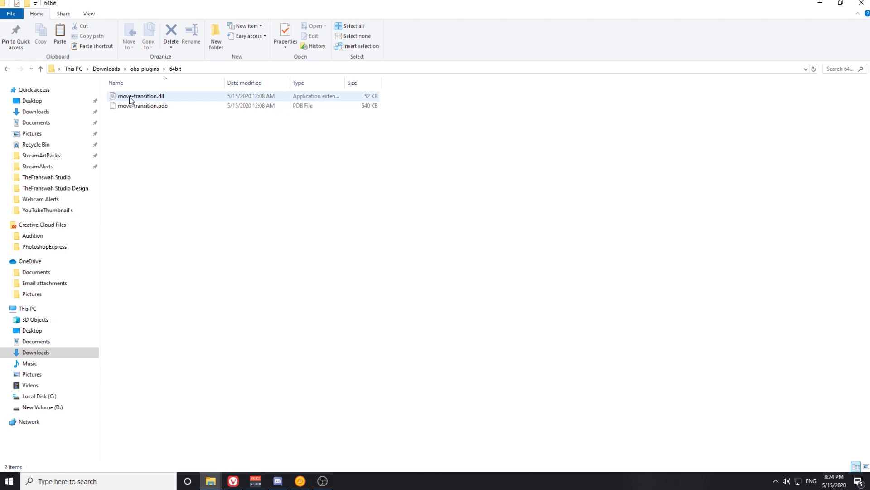
pyautogui.hotkey('ctrl', 'a')
pyautogui.rightClick(143, 97)
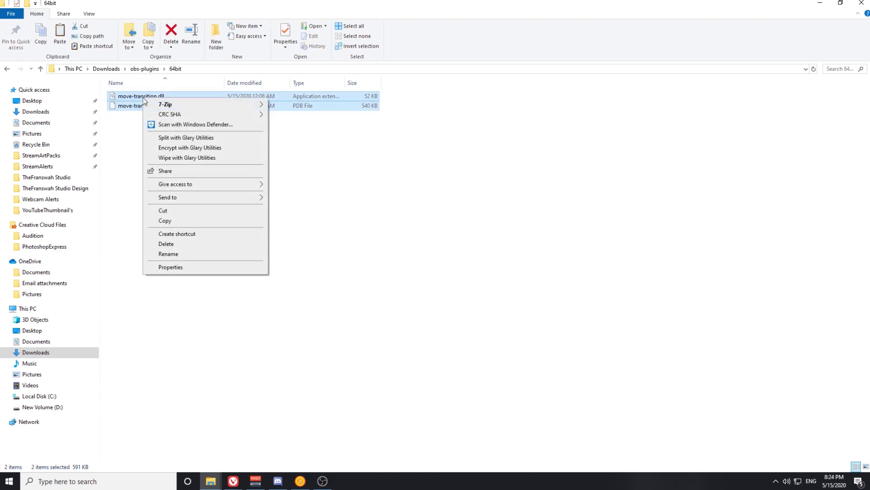
pyautogui.click(177, 222)
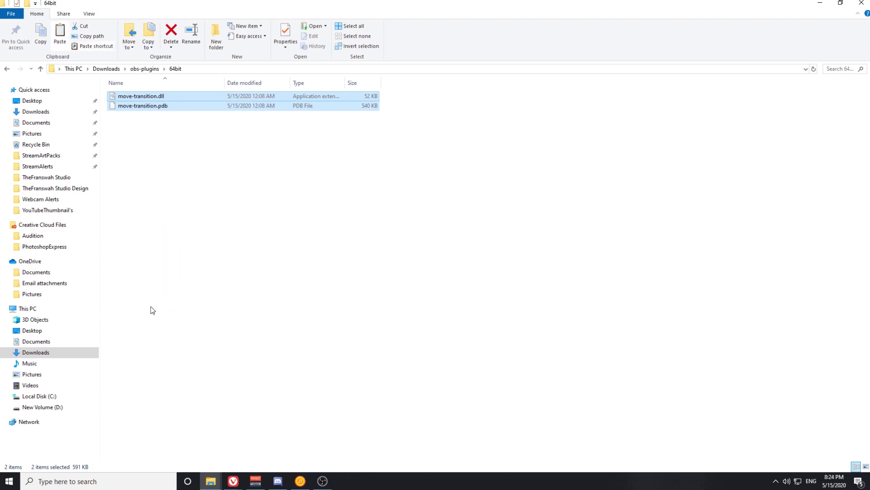
# Open C:\Program Files (x86)\obs-studio\obs-plugins\64bit and bring up its paste menu for the plugin files.
pyautogui.click(68, 397)
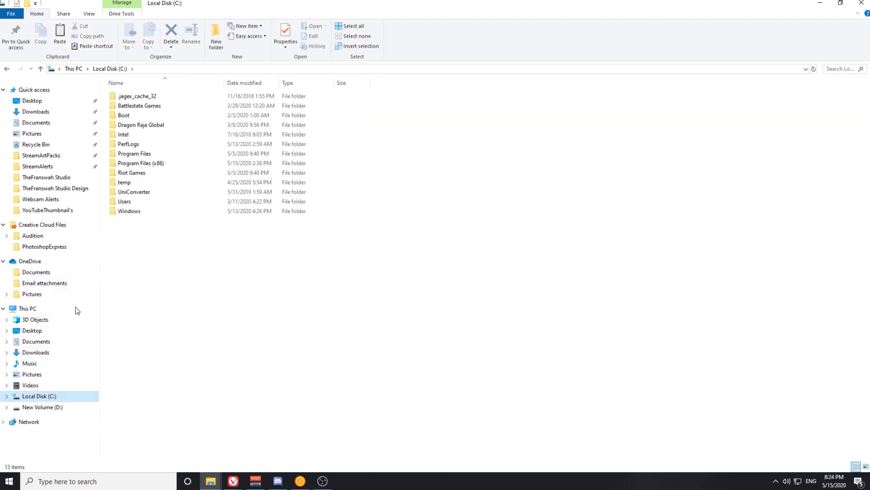
pyautogui.doubleClick(151, 164)
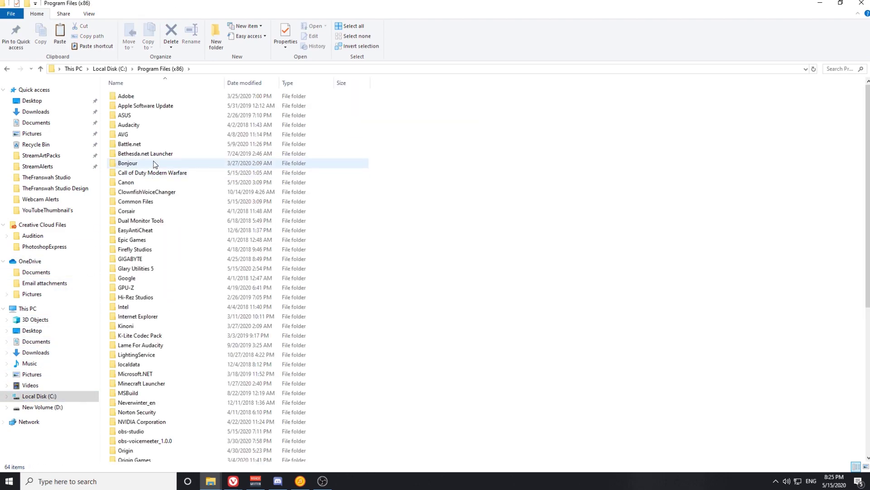
pyautogui.scroll(-6, 153, 163)
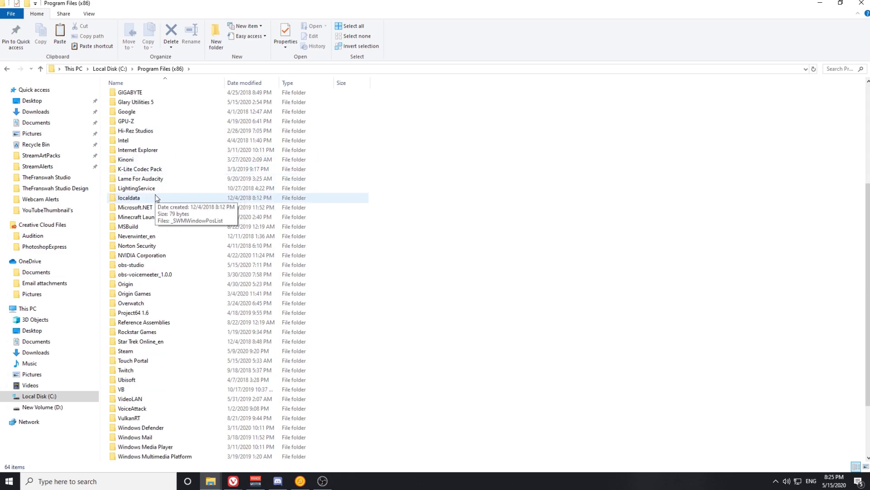
pyautogui.doubleClick(136, 267)
pyautogui.click(134, 117)
pyautogui.doubleClick(134, 119)
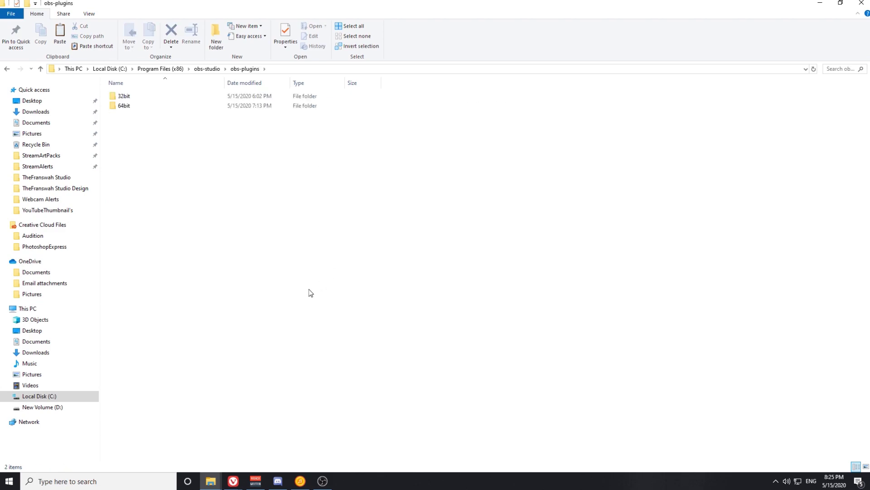
pyautogui.doubleClick(133, 106)
pyautogui.rightClick(431, 236)
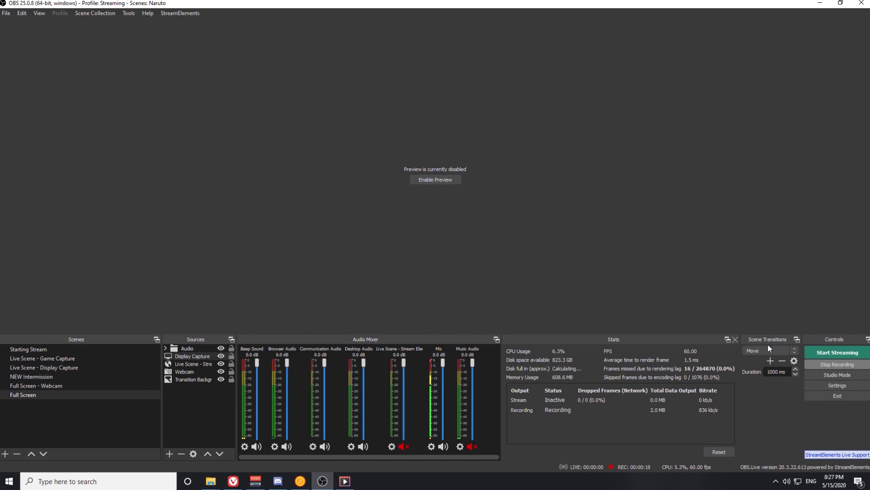
pyautogui.click(770, 360)
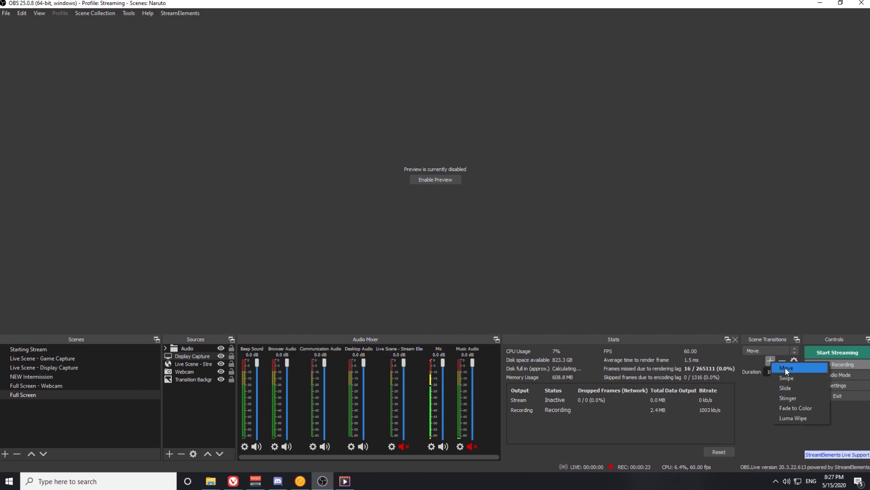
pyautogui.click(754, 356)
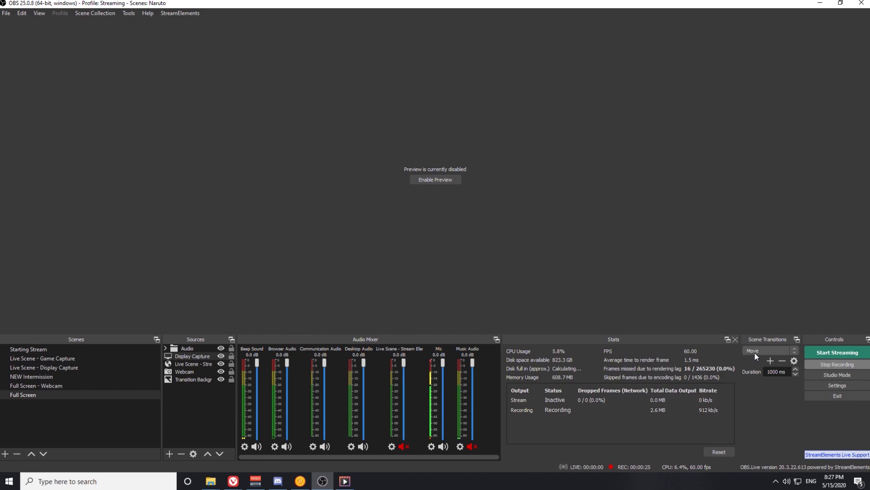
pyautogui.click(794, 350)
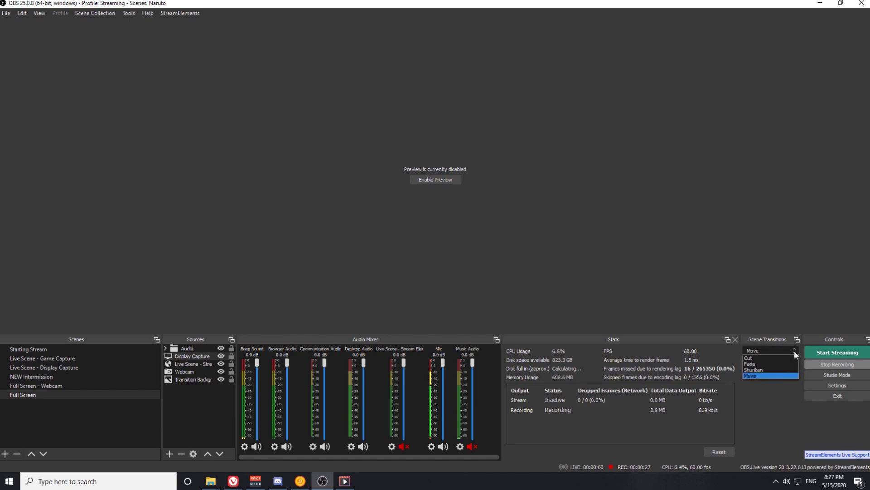
pyautogui.click(755, 375)
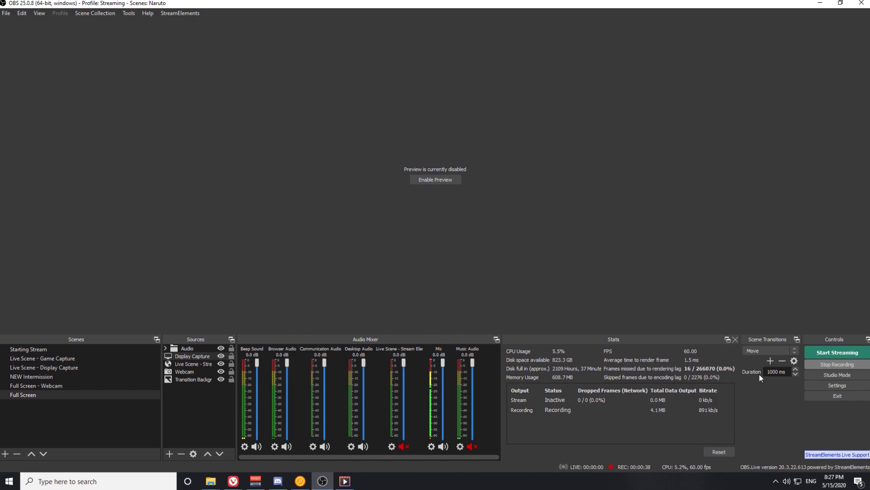
# Open the Move transition's Properties dialog and scroll down to the MoveIn and MoveOut sections.
pyautogui.click(794, 361)
pyautogui.click(820, 377)
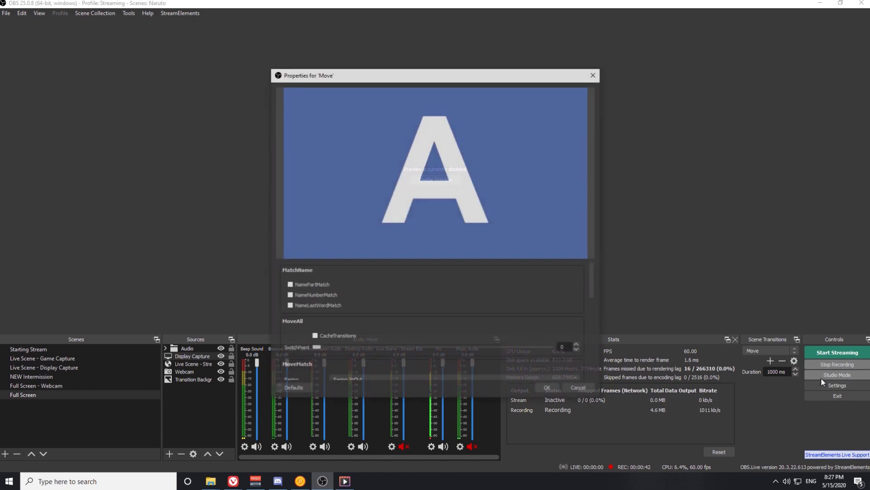
pyautogui.moveTo(466, 77); pyautogui.dragTo(460, 71)
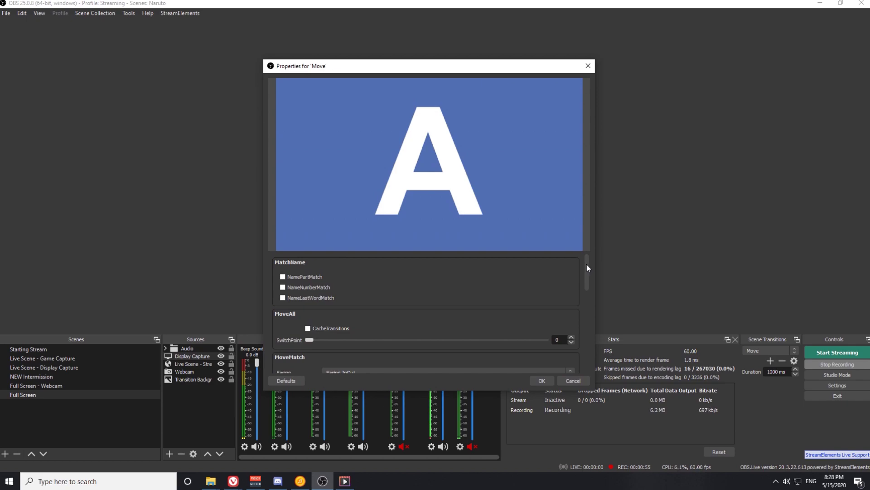
pyautogui.moveTo(586, 264); pyautogui.dragTo(598, 341)
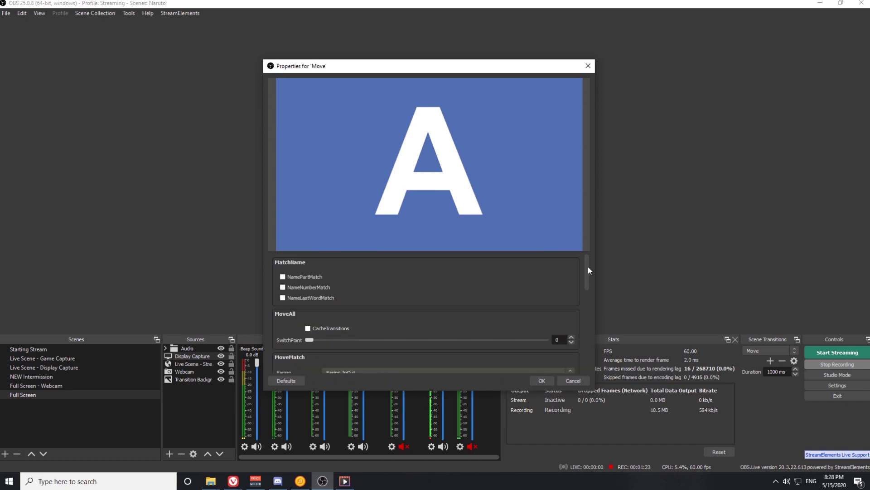
pyautogui.moveTo(588, 267); pyautogui.dragTo(605, 352)
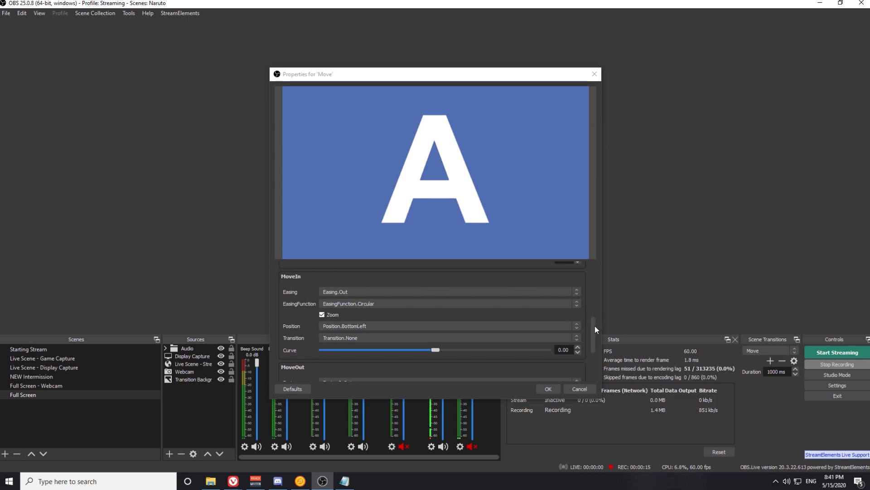
pyautogui.moveTo(595, 325)
pyautogui.mouseDown()
pyautogui.moveTo(597, 355)
pyautogui.moveTo(595, 333)
pyautogui.mouseUp()
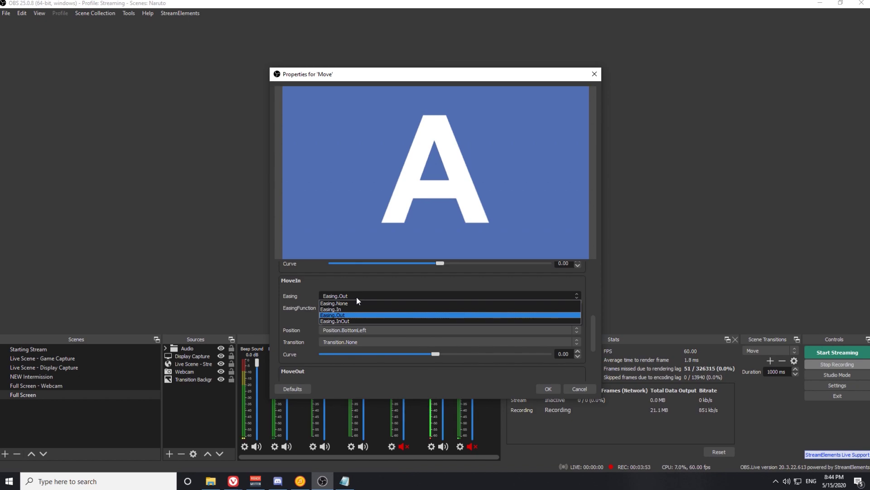
# Keep MoveIn at Easing.Out with Circular easing and preview the Move transition twice.
pyautogui.click(386, 309)
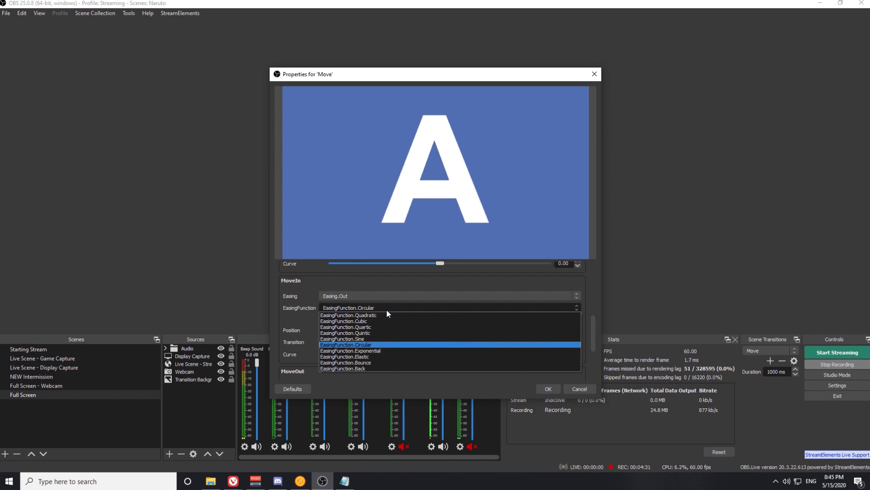
pyautogui.click(369, 344)
pyautogui.scroll(-3, 300, 349)
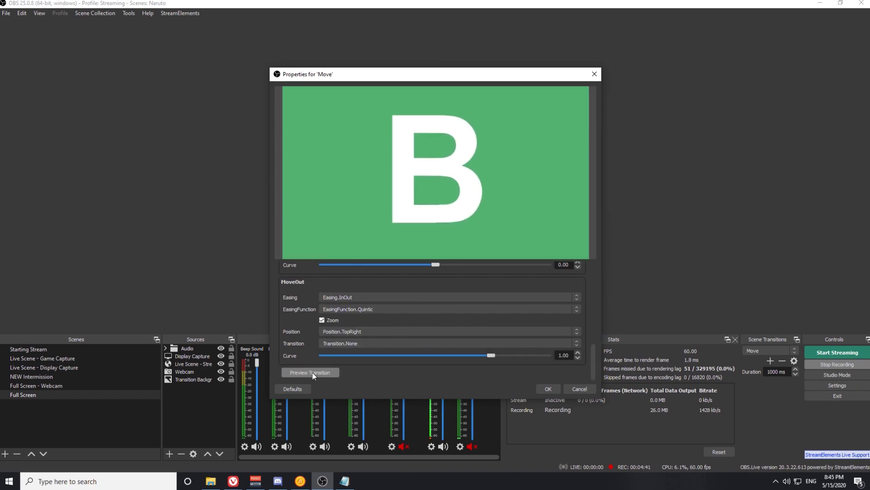
pyautogui.click(312, 371)
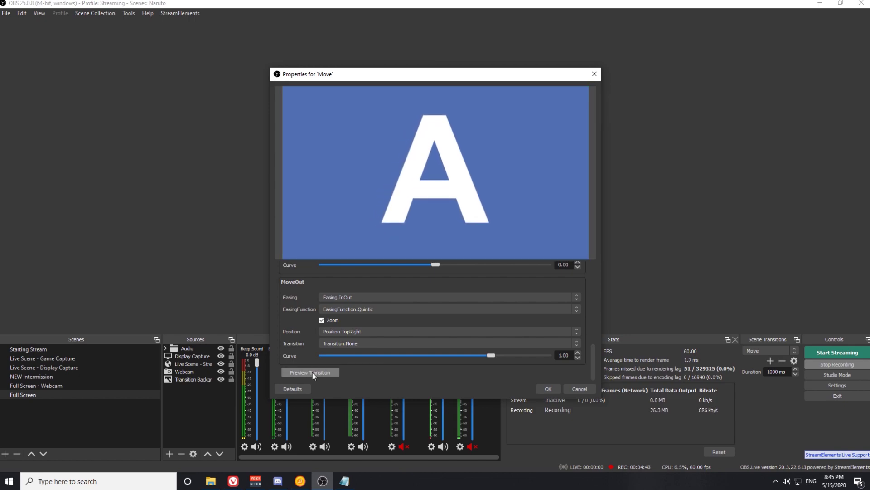
pyautogui.click(312, 372)
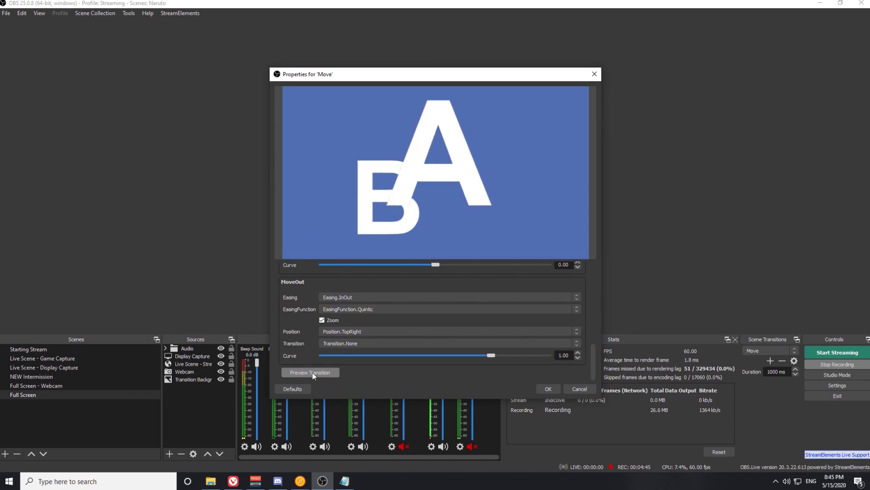
# Switch the MoveIn easing function to Back and preview the transition.
pyautogui.scroll(2, 317, 336)
pyautogui.scroll(1, 324, 311)
pyautogui.click(375, 299)
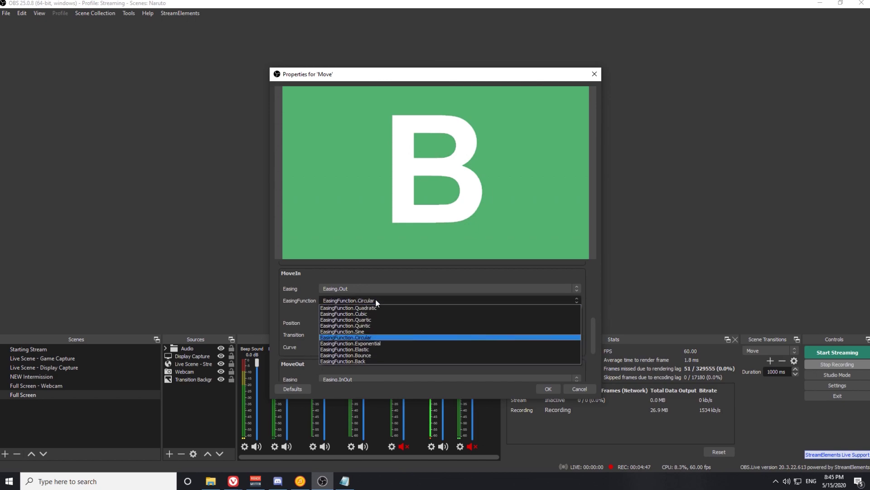
pyautogui.click(379, 361)
pyautogui.scroll(-3, 298, 332)
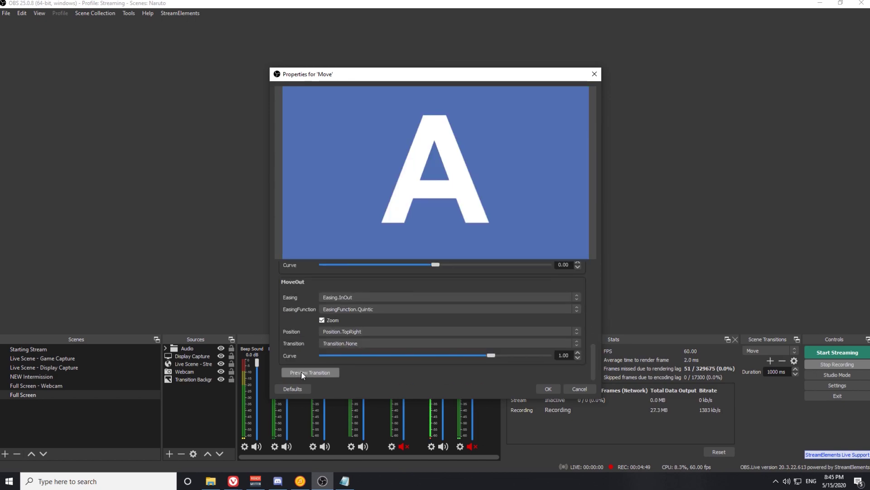
pyautogui.click(303, 372)
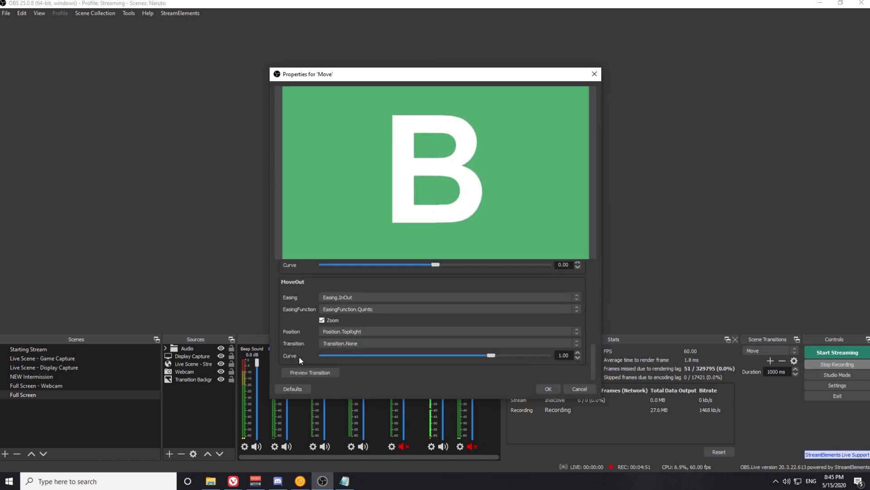
# Try Elastic as the MoveIn easing function, previewing the transition twice.
pyautogui.scroll(3, 300, 337)
pyautogui.click(363, 322)
pyautogui.click(374, 377)
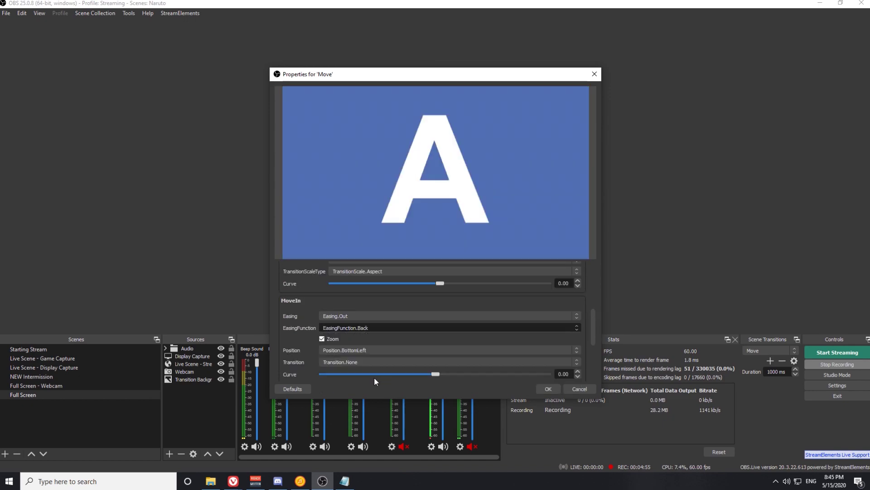
pyautogui.scroll(-3, 292, 338)
pyautogui.click(304, 372)
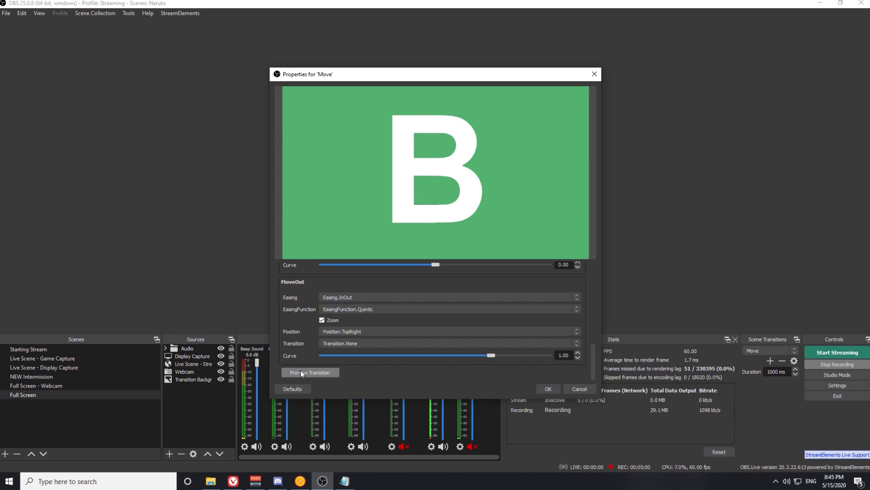
pyautogui.click(303, 372)
# Return the MoveIn easing function to Circular and keep Position.BottomLeft.
pyautogui.scroll(3, 314, 370)
pyautogui.click(362, 327)
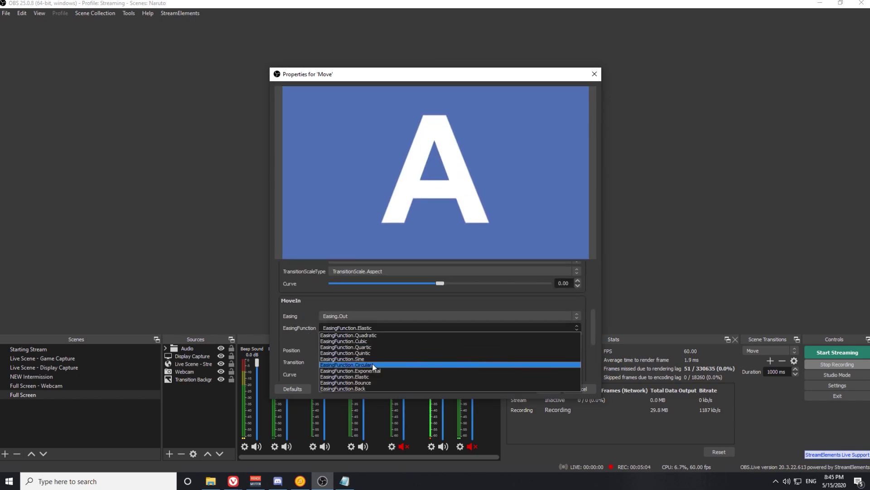
pyautogui.click(372, 365)
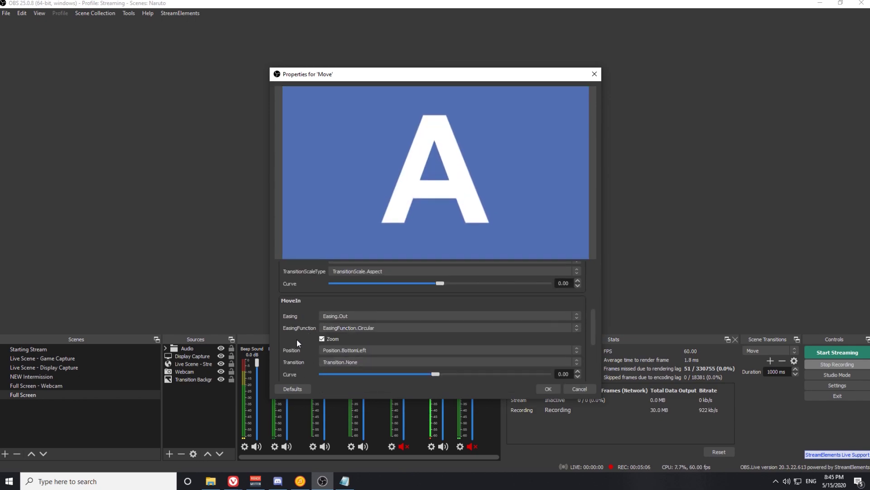
pyautogui.scroll(-1, 297, 339)
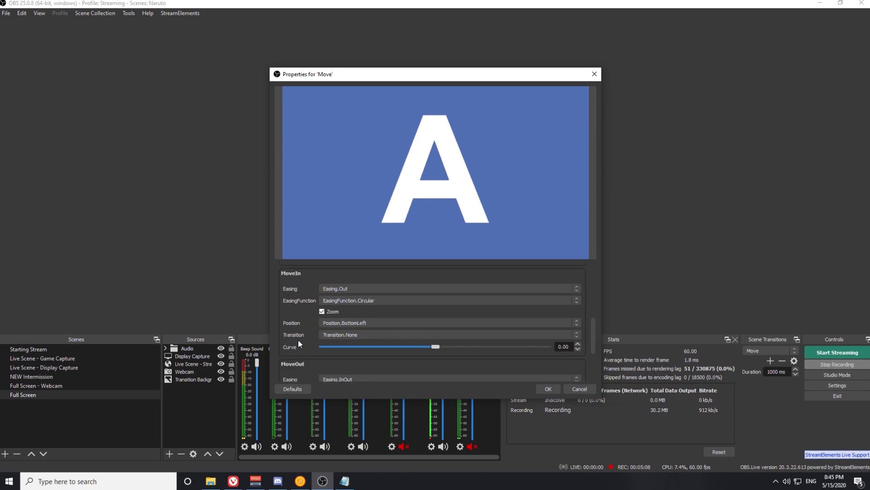
pyautogui.click(340, 324)
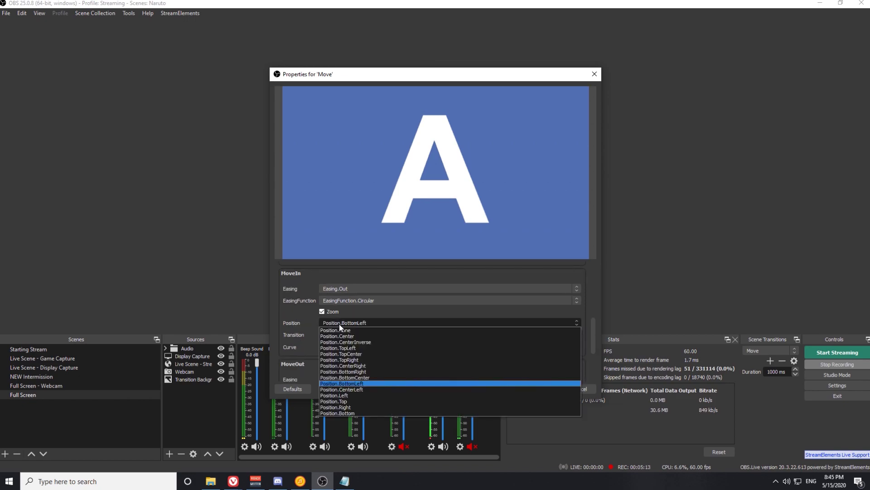
pyautogui.click(371, 383)
pyautogui.scroll(-1, 299, 340)
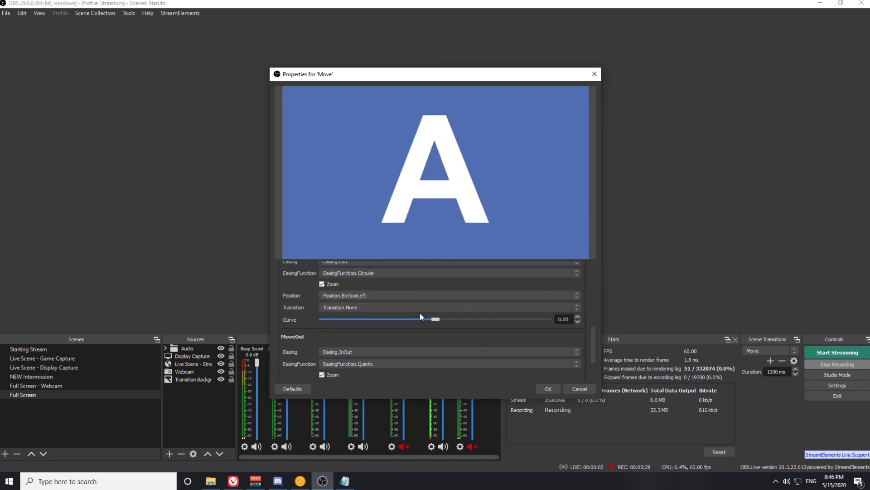
pyautogui.moveTo(437, 319); pyautogui.dragTo(469, 319)
pyautogui.scroll(-2, 298, 346)
pyautogui.click(306, 372)
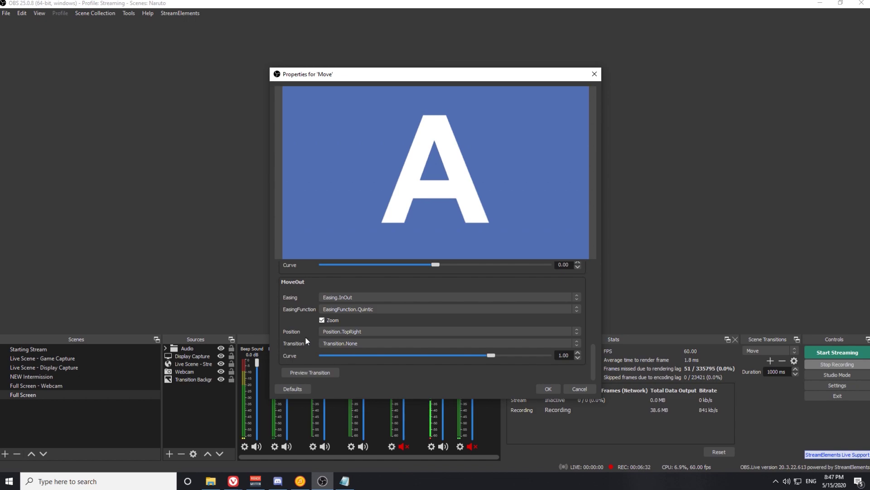
# Preview the transition, lower the MoveOut Curve to 0.31, and preview it again.
pyautogui.click(322, 370)
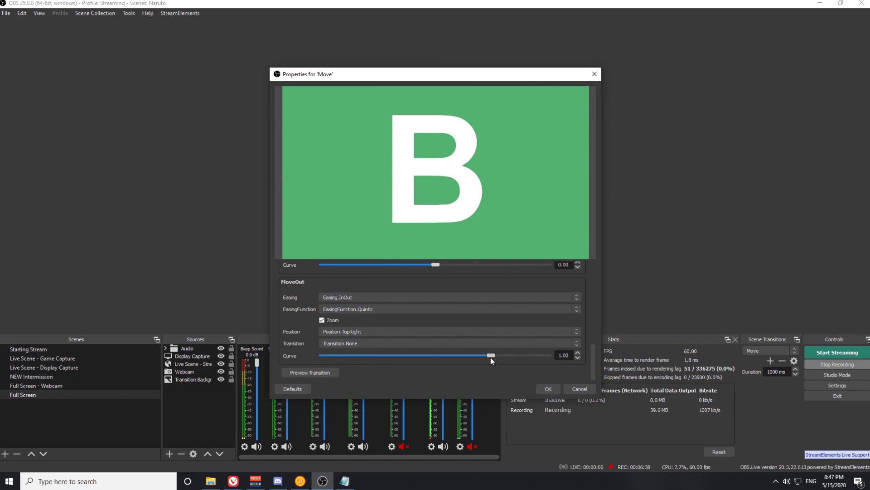
pyautogui.moveTo(490, 356); pyautogui.dragTo(434, 347)
pyautogui.click(326, 372)
pyautogui.moveTo(593, 366); pyautogui.dragTo(595, 287)
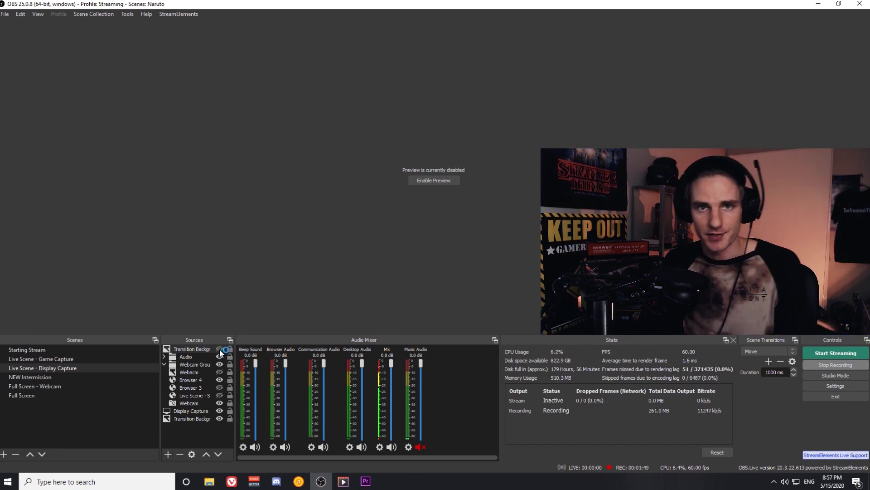
# Review the Transition Background image source's properties and close them with OK.
pyautogui.doubleClick(197, 418)
pyautogui.moveTo(386, 76); pyautogui.dragTo(254, 69)
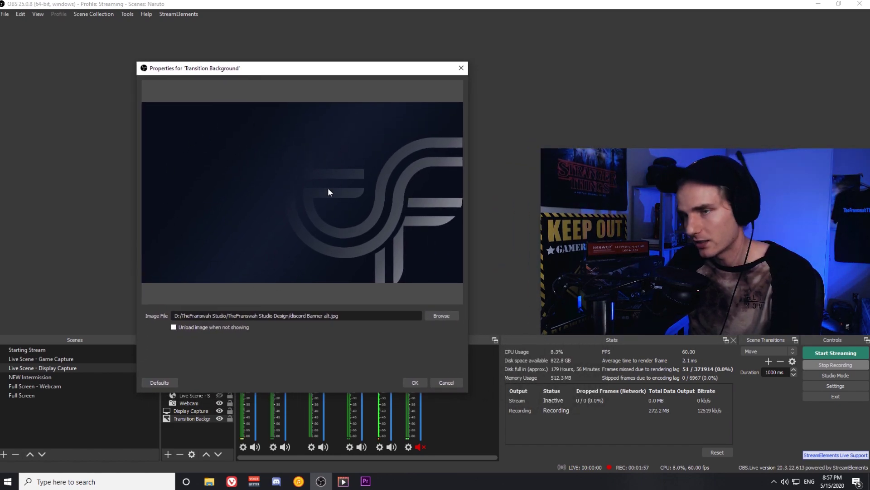
pyautogui.click(421, 380)
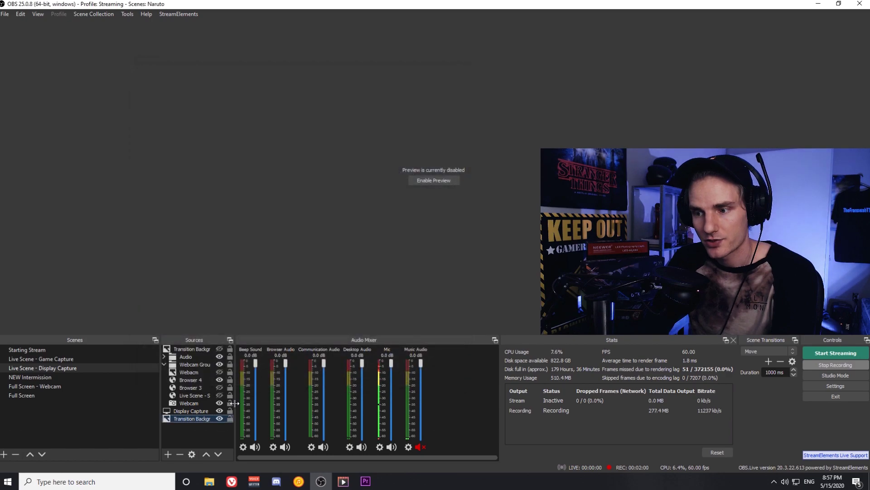
# Copy the Transition Background source and bring up the paste options in the Sources list.
pyautogui.rightClick(197, 419)
pyautogui.click(224, 228)
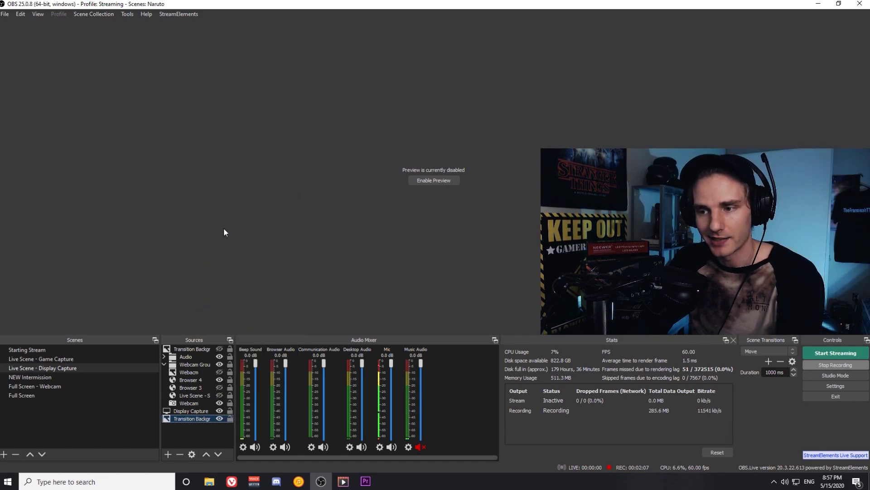
pyautogui.rightClick(176, 435)
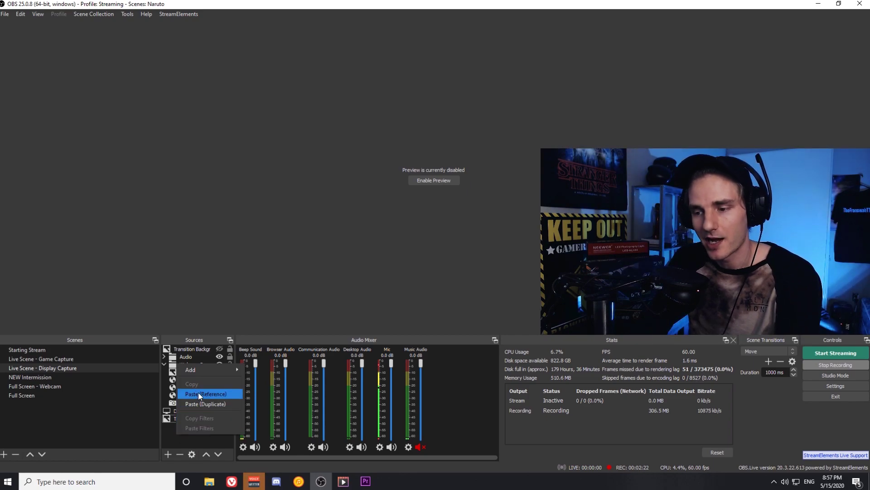